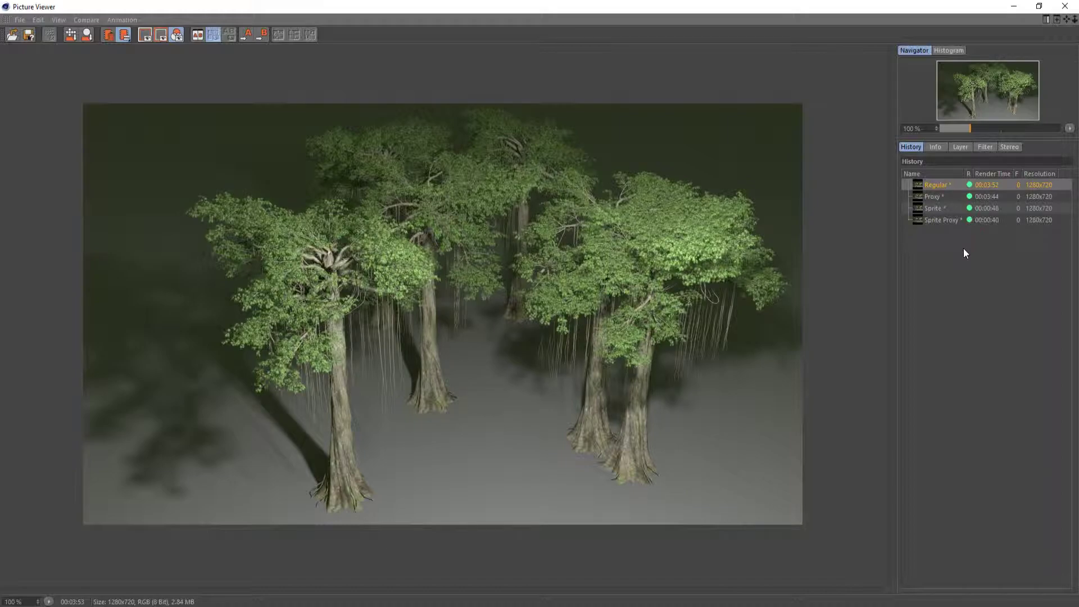
# Step: Move down the History list to the Proxy tree render, which took 00:03:44
pyautogui.press('Down')
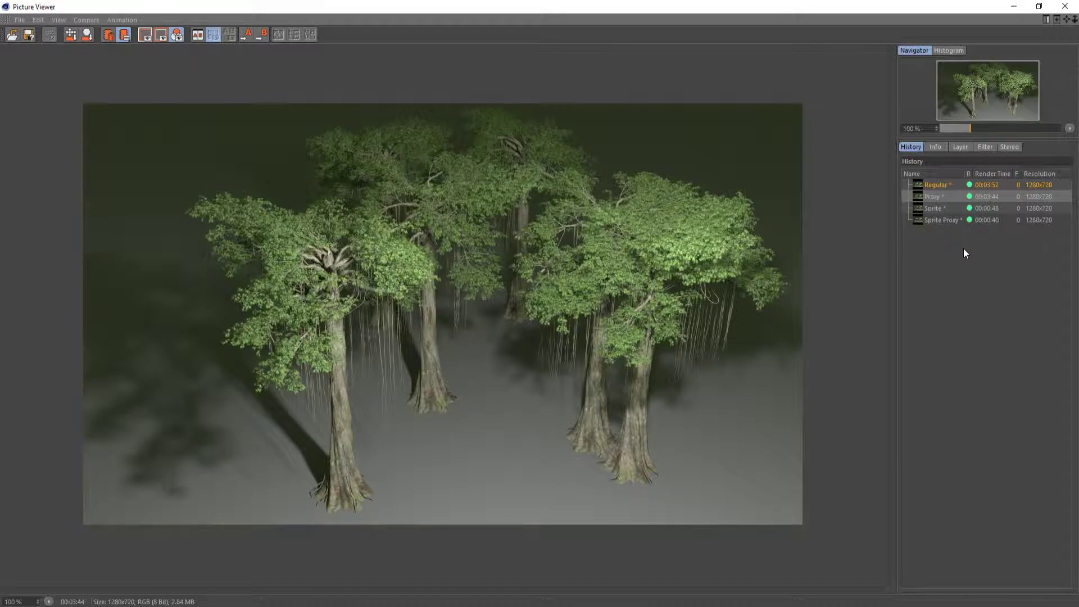
# Step: Flip between the Proxy and Sprite renders, settling on the Sprite render (00:00:48)
pyautogui.press('Down')
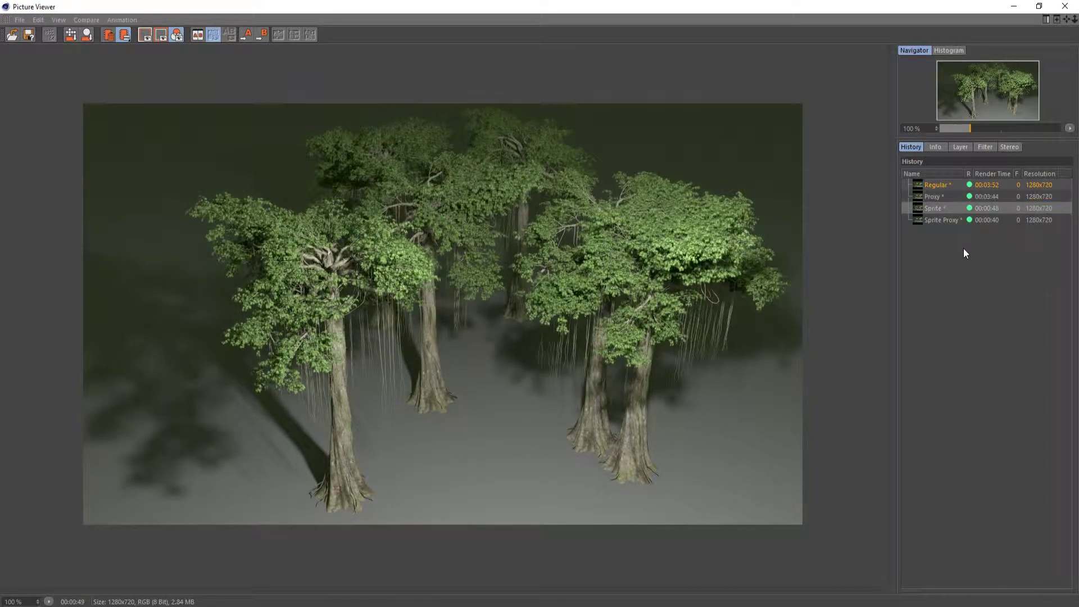
pyautogui.press('Up')
pyautogui.press('Down')
pyautogui.press('Up')
pyautogui.press('Down')
# Step: Select the Sprite Proxy entry in History to show its 00:00:40 render time
pyautogui.press('Down')
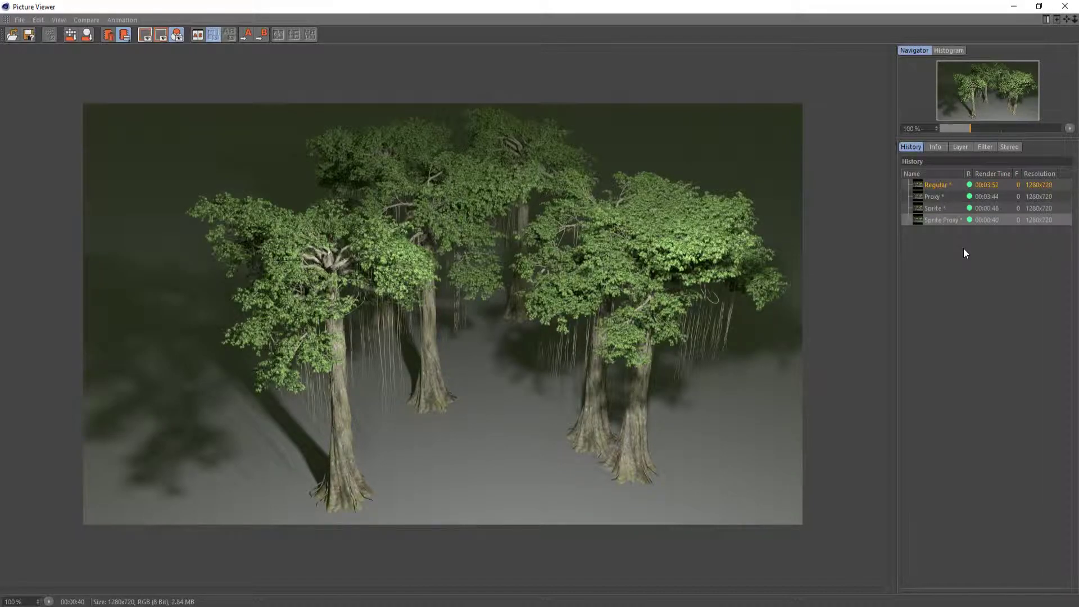
pyautogui.press('Up')
pyautogui.press('Down')
# Step: Minimize the Picture Viewer and open the Leaf_Sprite material's shader graph over the scene
pyautogui.click(1013, 5)
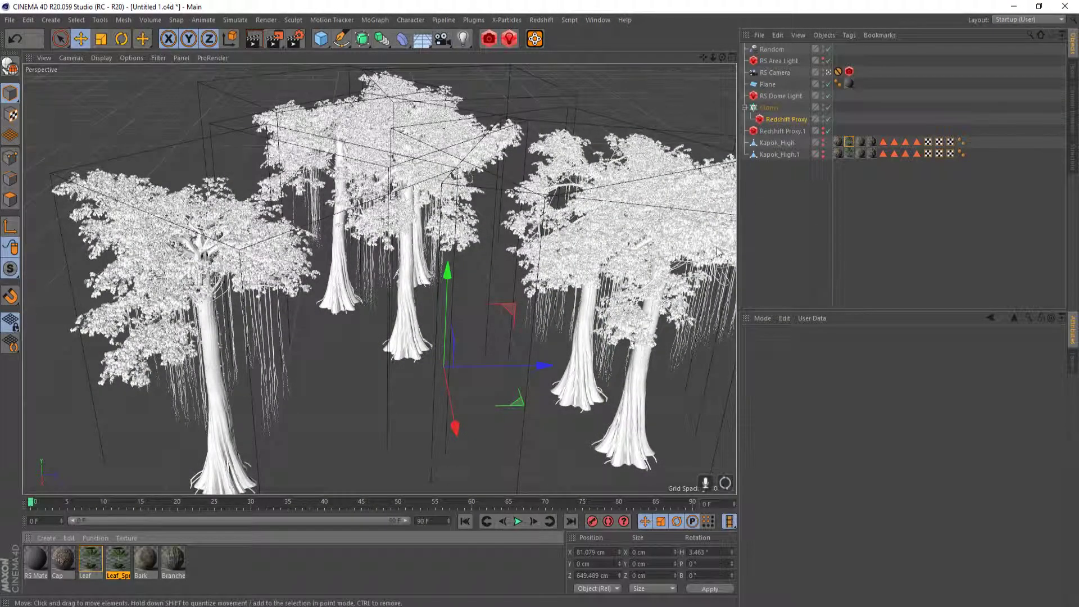
pyautogui.doubleClick(126, 572)
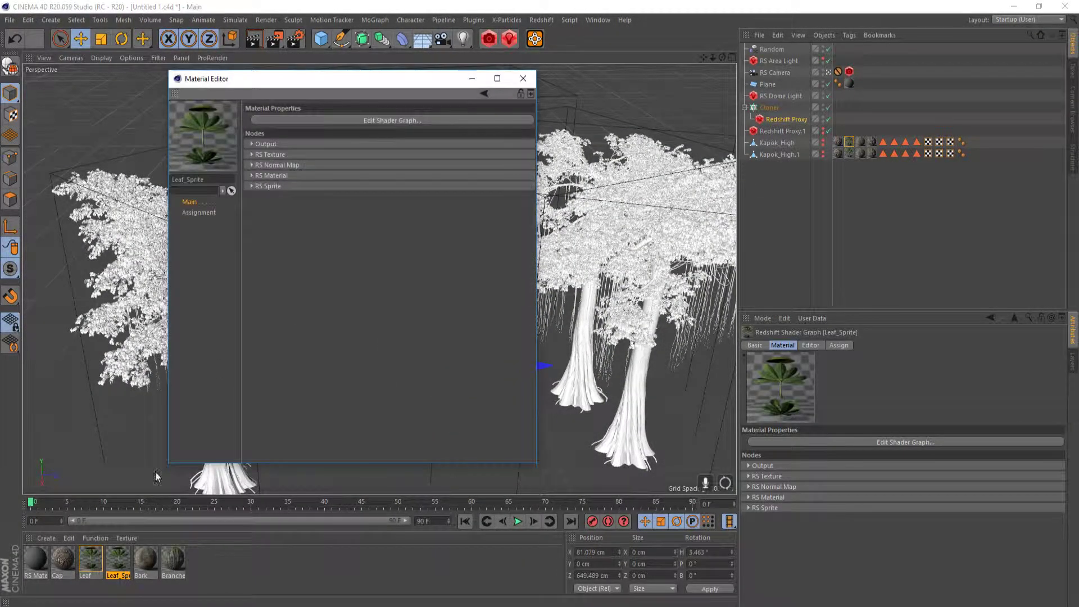
pyautogui.click(388, 121)
pyautogui.moveTo(419, 50); pyautogui.dragTo(493, 55)
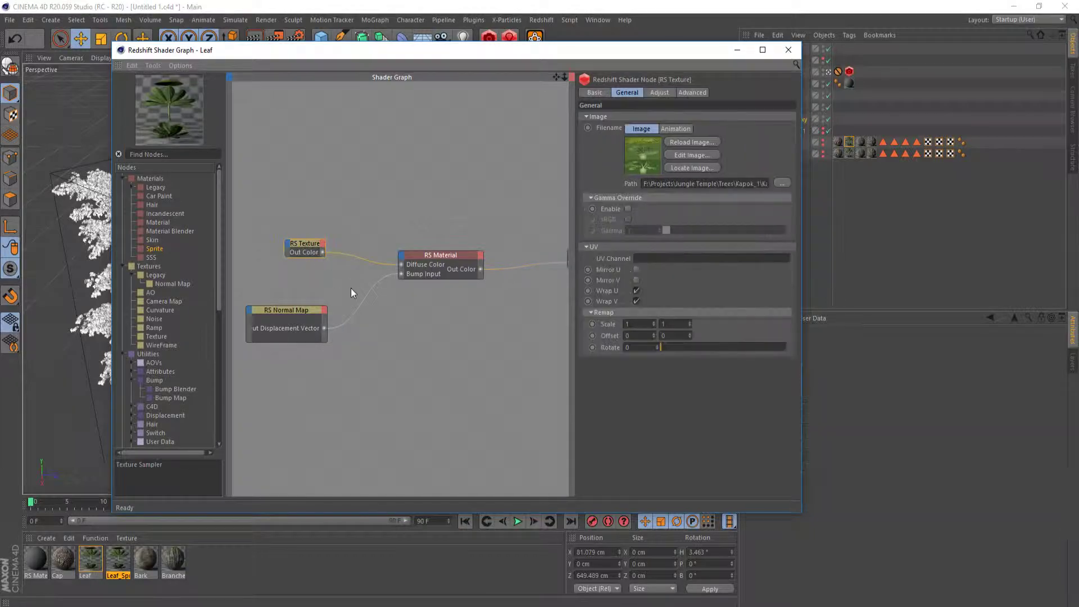
# Step: Inspect the RS Material, RS Normal Map and RS Sprite nodes, removing an accidentally added RS Sprite
pyautogui.click(440, 256)
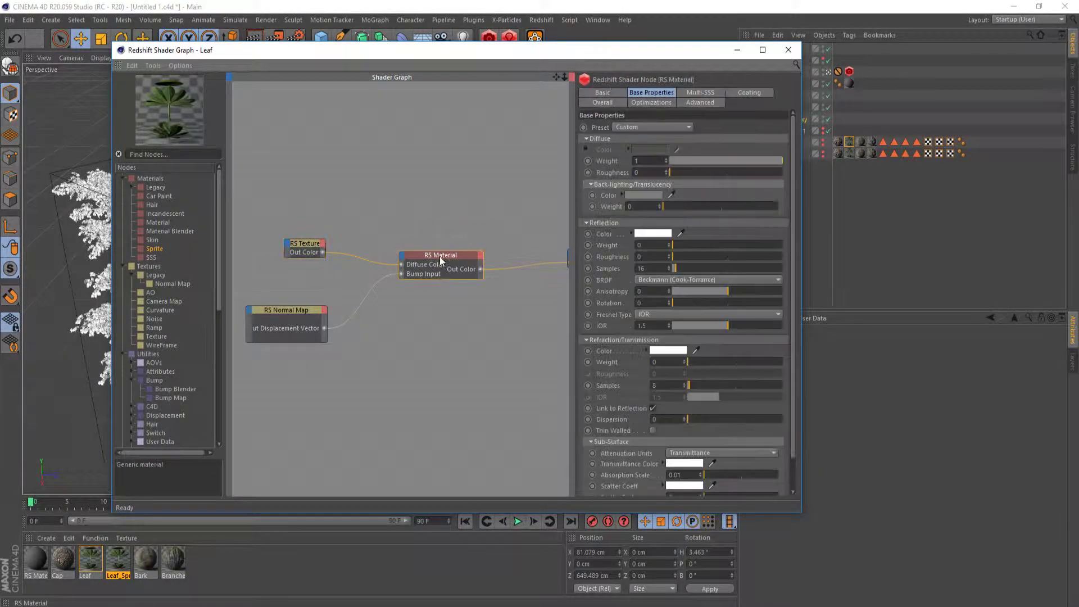
pyautogui.click(274, 316)
pyautogui.moveTo(461, 207); pyautogui.dragTo(345, 235, button='middle')
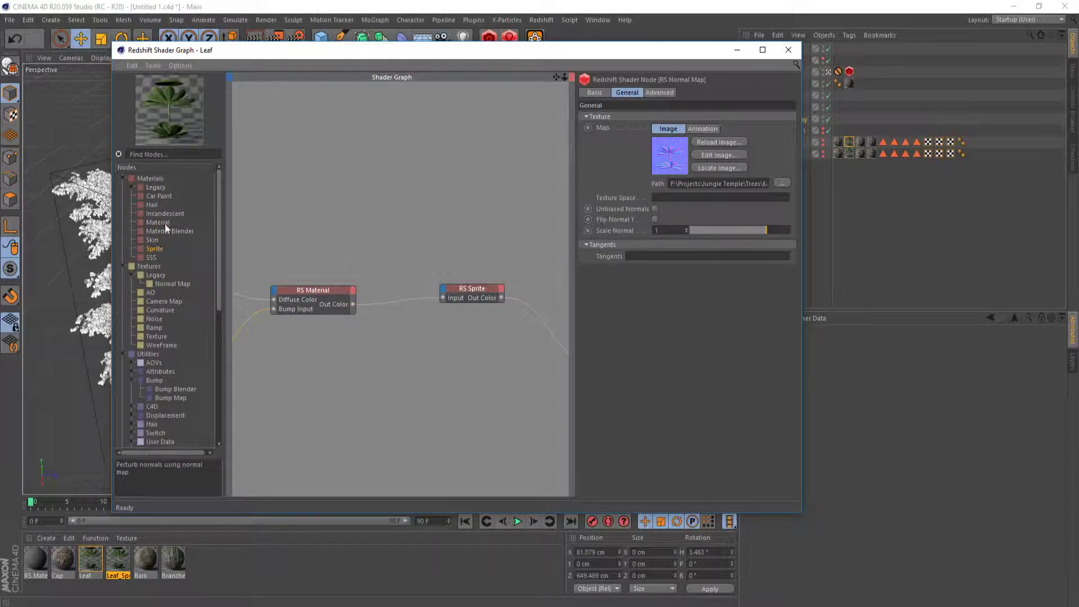
pyautogui.moveTo(154, 249); pyautogui.dragTo(347, 219)
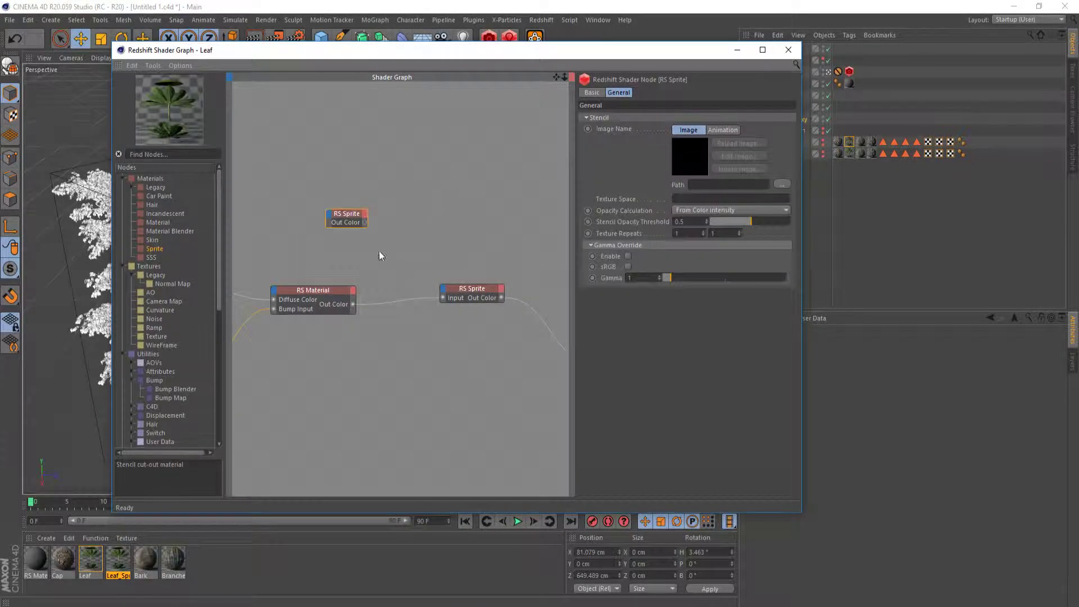
pyautogui.press('Delete')
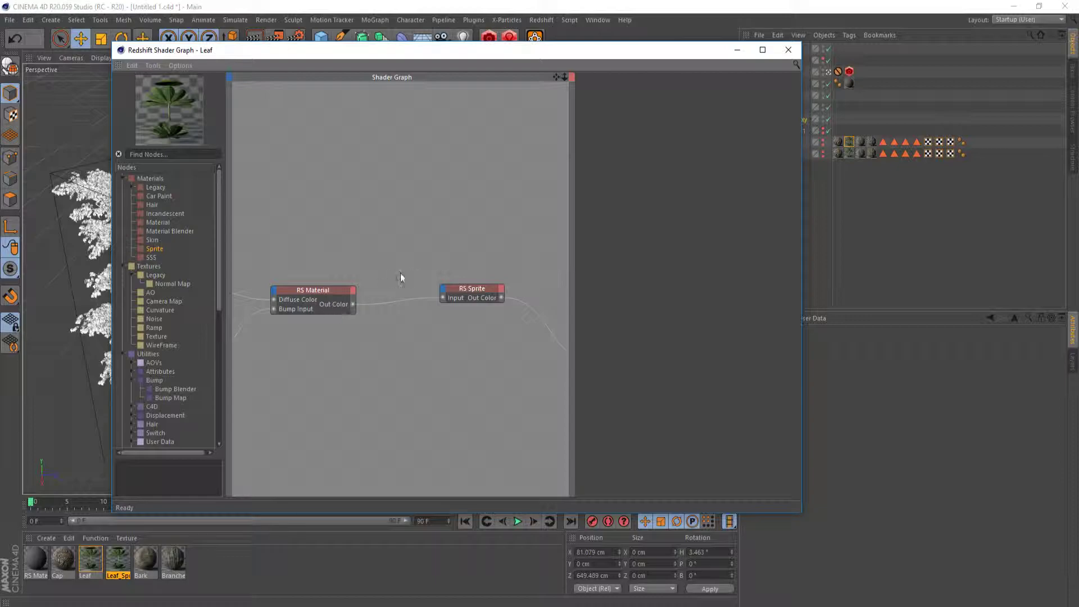
pyautogui.click(464, 287)
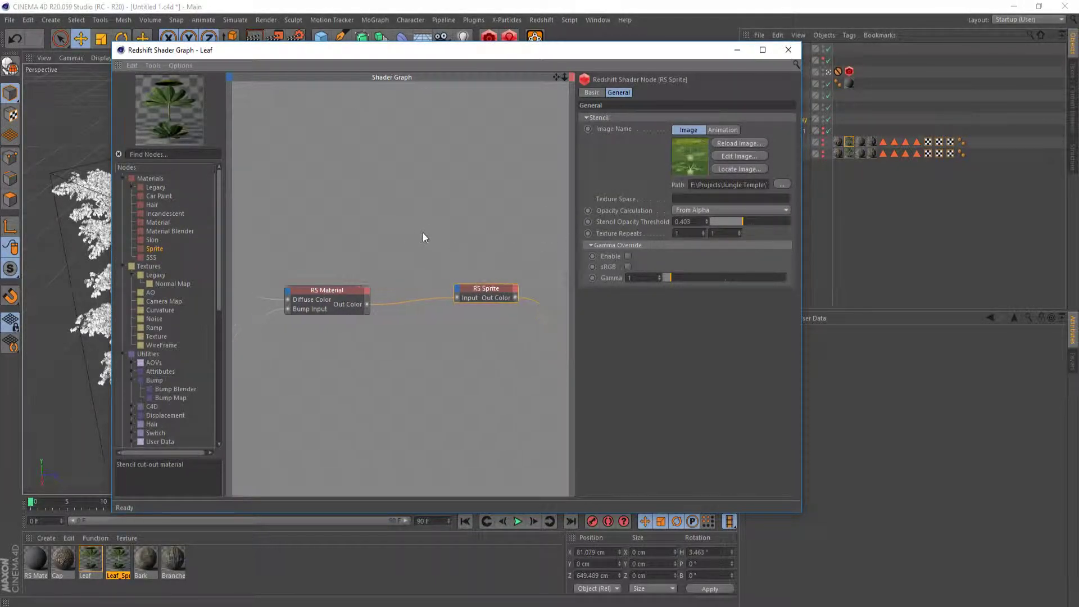
pyautogui.moveTo(282, 220); pyautogui.dragTo(379, 220, button='middle')
pyautogui.click(285, 266)
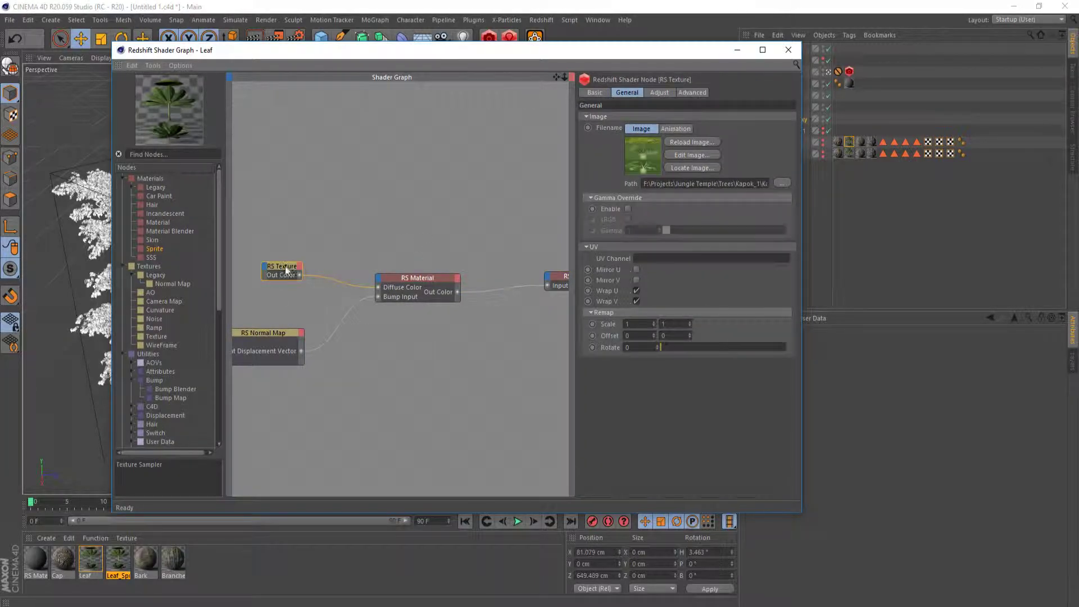
pyautogui.moveTo(485, 252); pyautogui.dragTo(343, 266, button='middle')
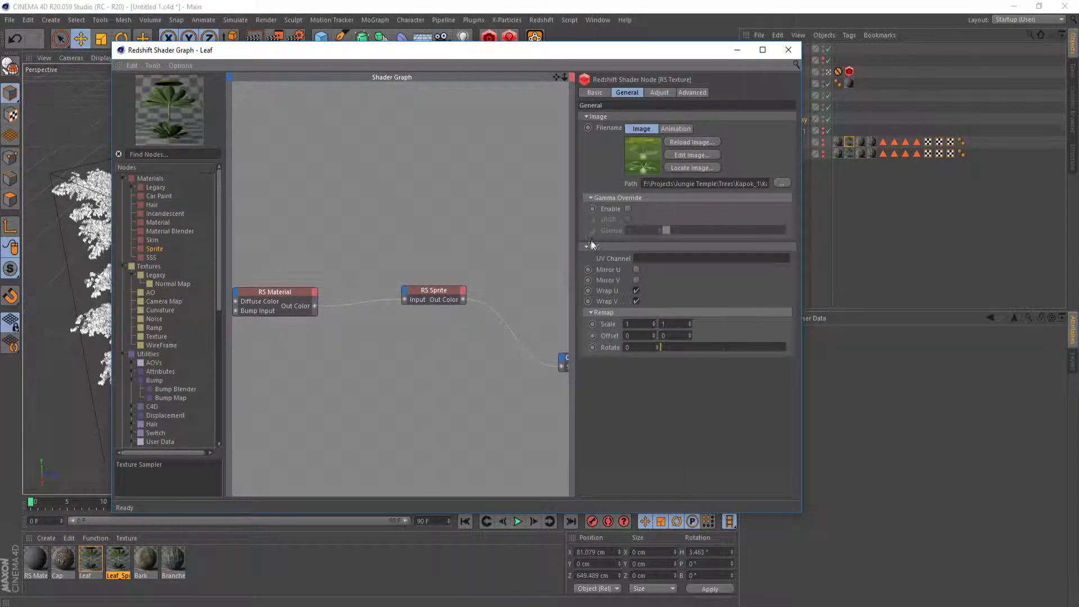
pyautogui.click(444, 290)
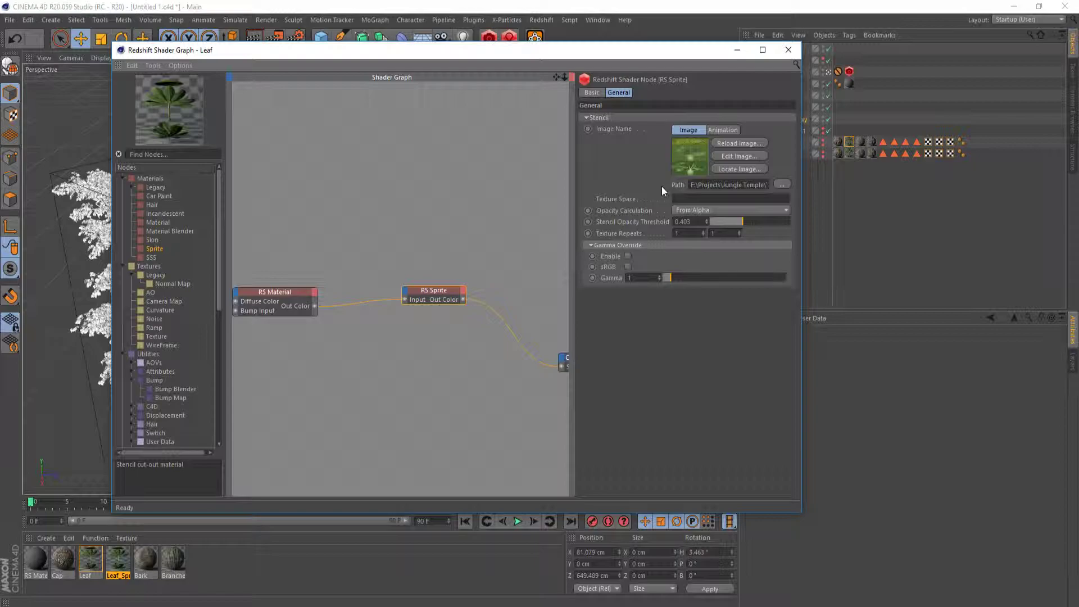
pyautogui.click(699, 211)
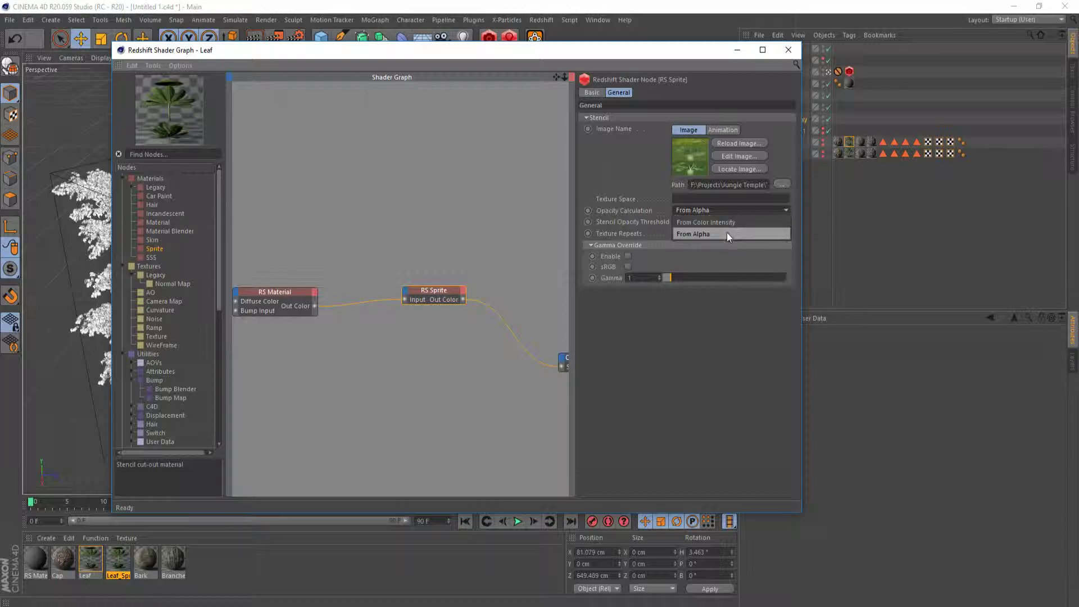
pyautogui.click(727, 231)
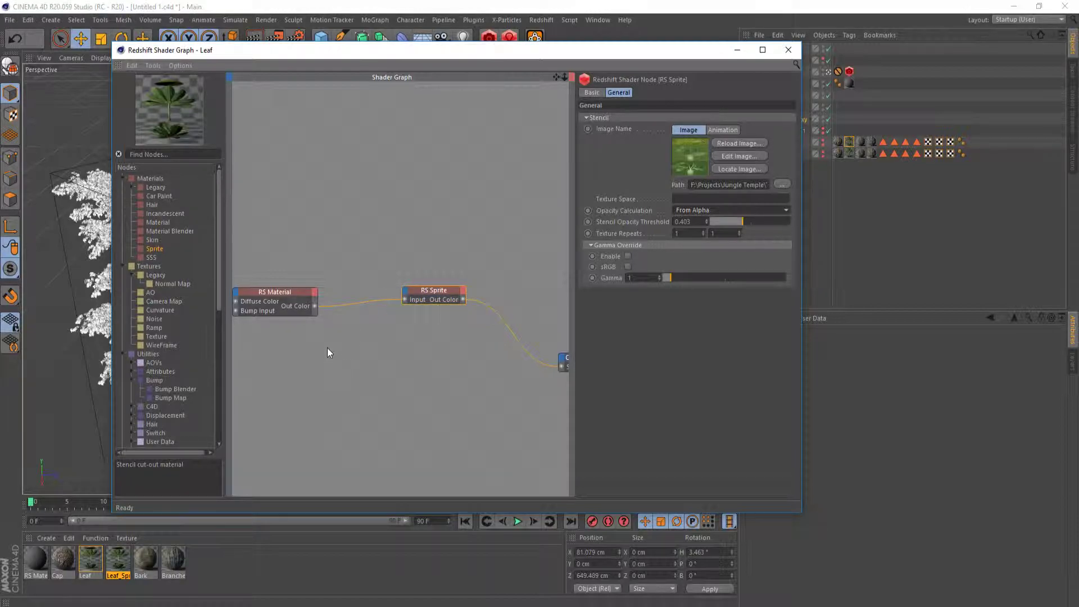
pyautogui.moveTo(327, 349); pyautogui.dragTo(426, 334, button='middle')
# Step: Inspect the RS Texture node, then view RS Material's Overall tint, opacity and emission settings
pyautogui.moveTo(248, 316); pyautogui.dragTo(311, 311, button='middle')
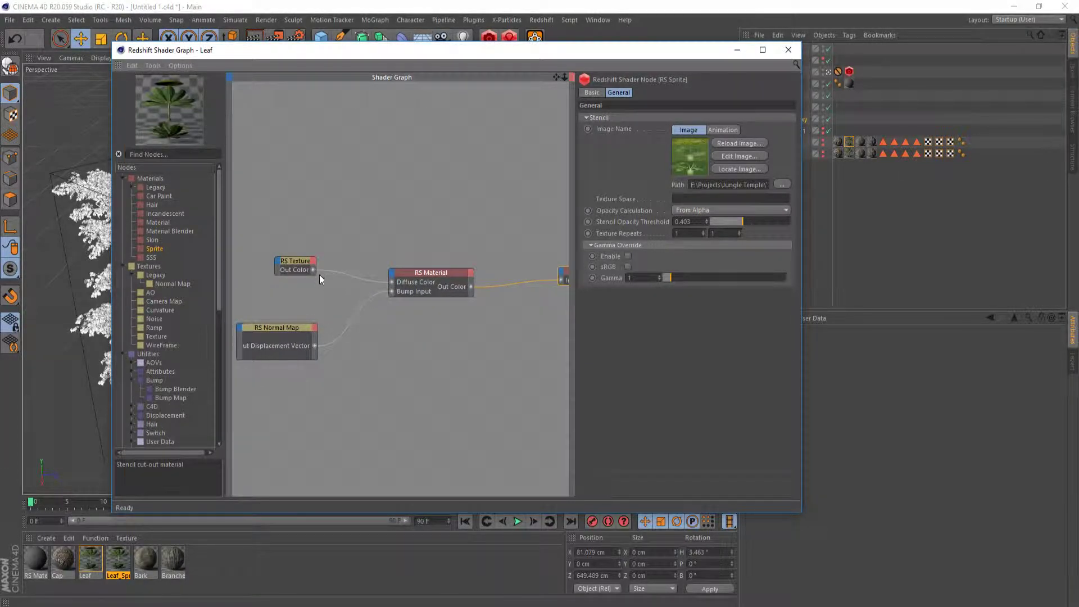
pyautogui.click(294, 269)
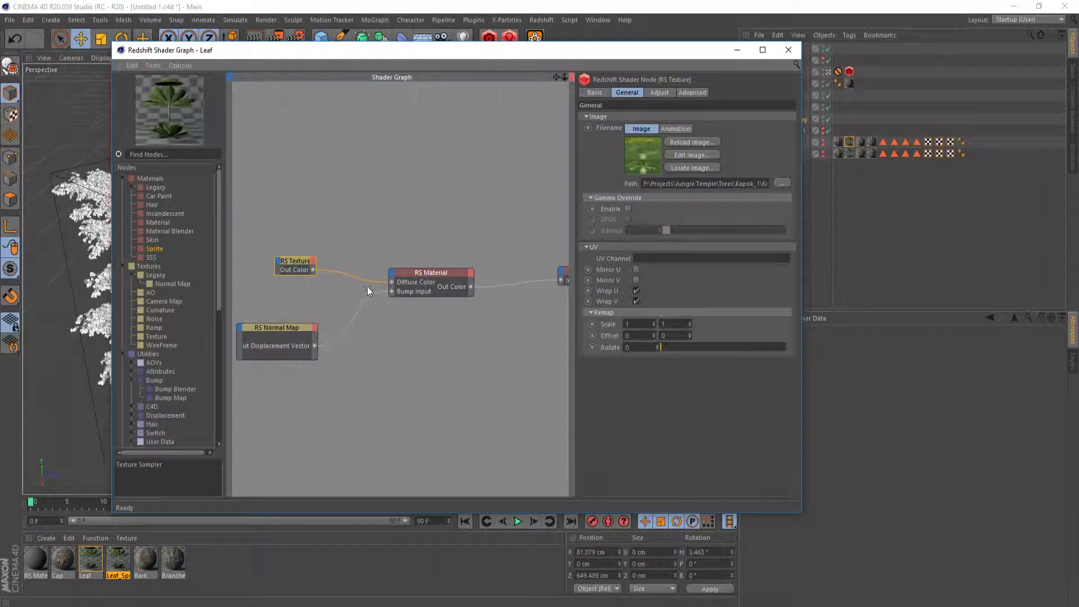
pyautogui.moveTo(367, 286); pyautogui.dragTo(356, 288, button='middle')
pyautogui.click(394, 275)
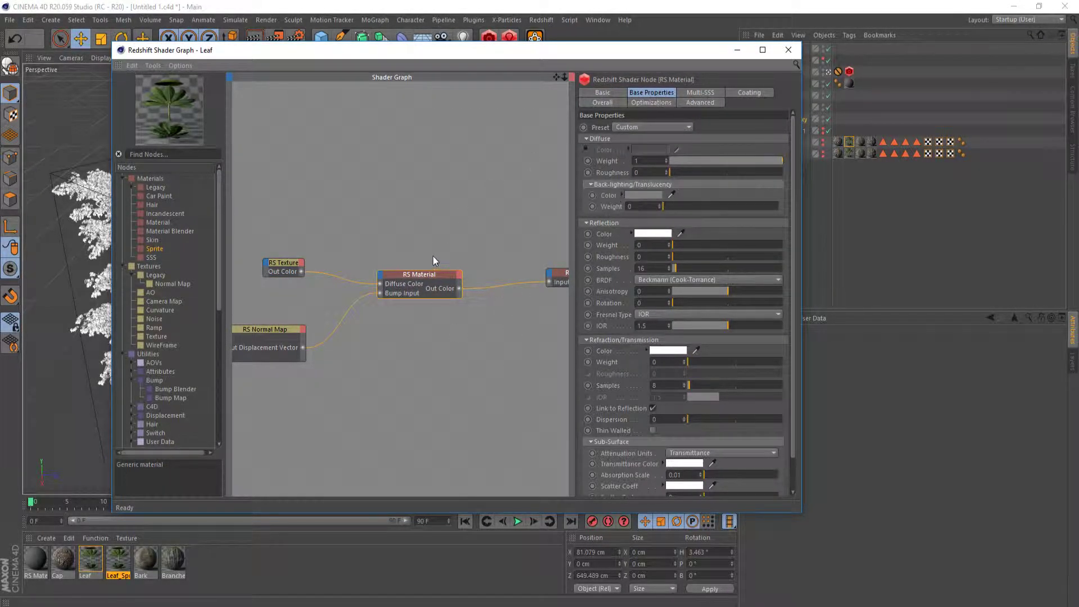
pyautogui.scroll(-1, 612, 344)
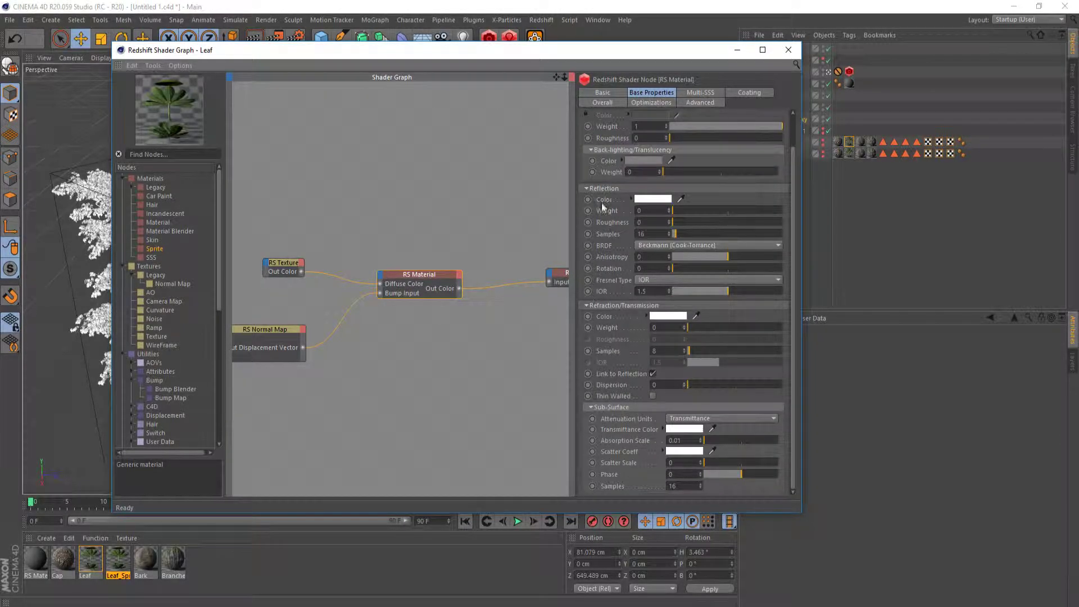
pyautogui.click(622, 104)
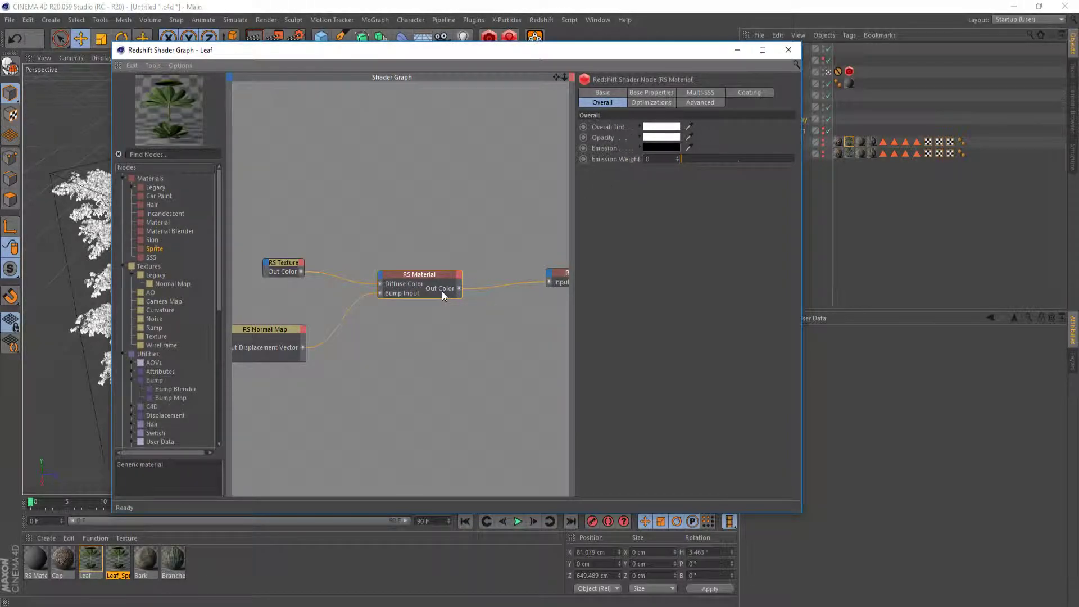
pyautogui.moveTo(483, 329); pyautogui.dragTo(406, 378, button='middle')
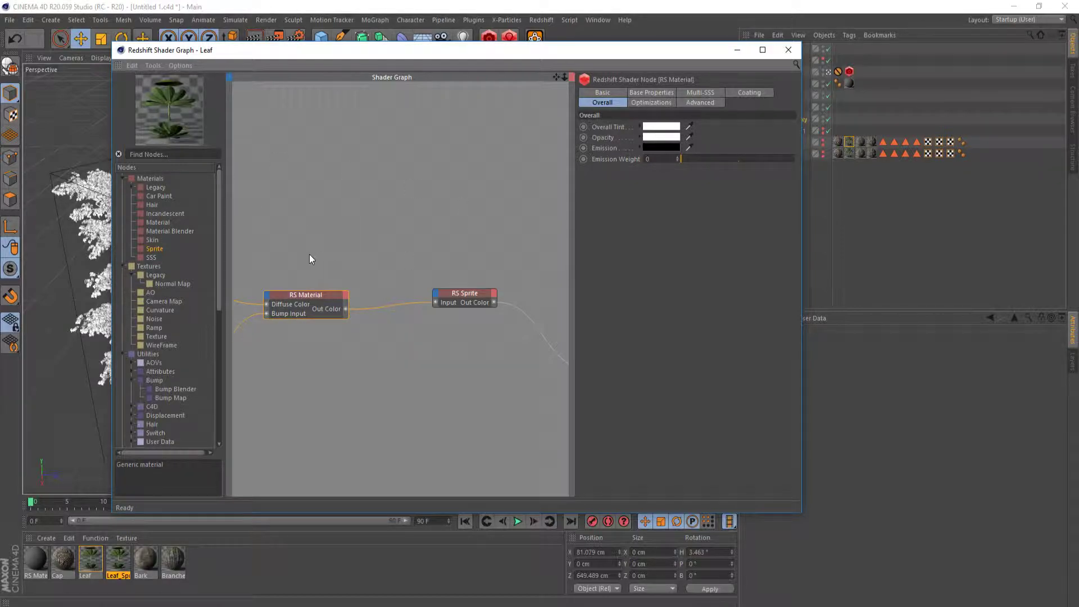
# Step: Check RS Sprite's settings, place the Output node beside it, and minimize the Shader Graph
pyautogui.moveTo(309, 259)
pyautogui.mouseDown(button='middle')
pyautogui.moveTo(372, 251)
pyautogui.moveTo(328, 259)
pyautogui.mouseUp(button='middle')
pyautogui.click(468, 298)
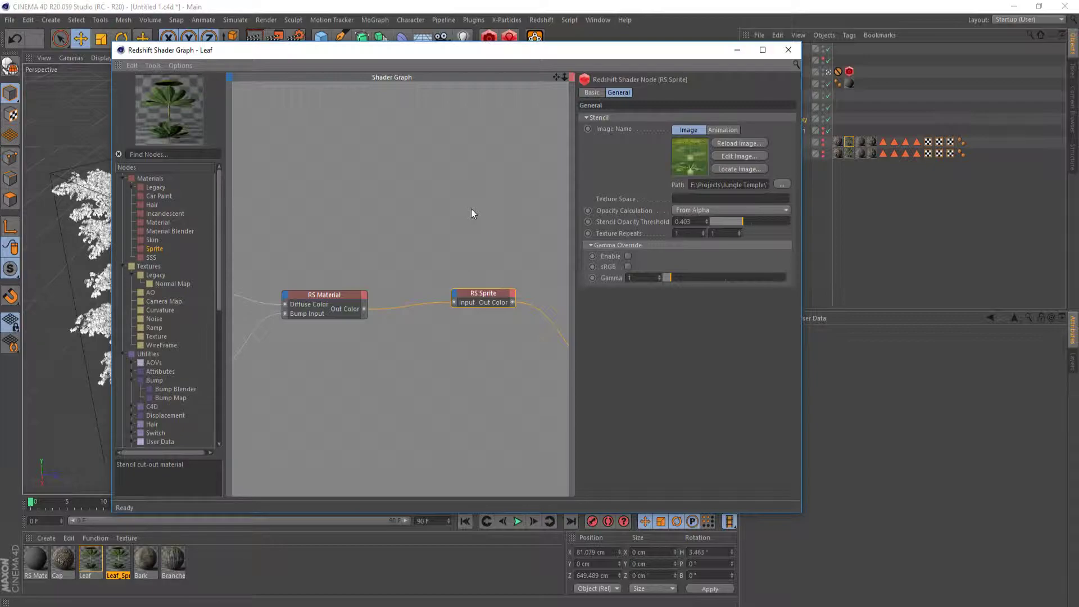
pyautogui.moveTo(471, 214); pyautogui.dragTo(355, 294, button='middle')
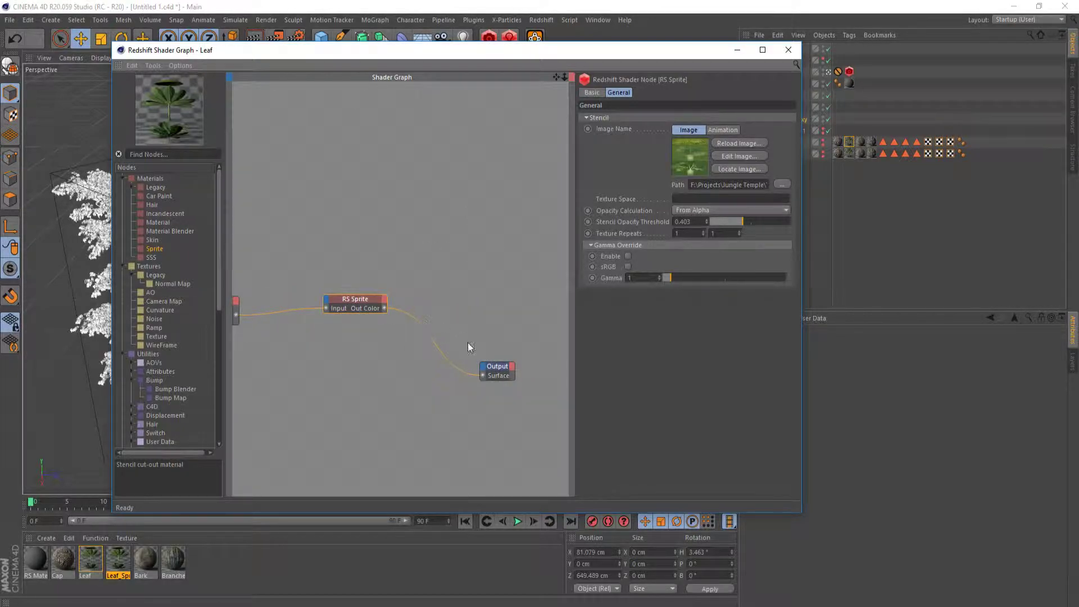
pyautogui.moveTo(507, 366); pyautogui.dragTo(475, 302)
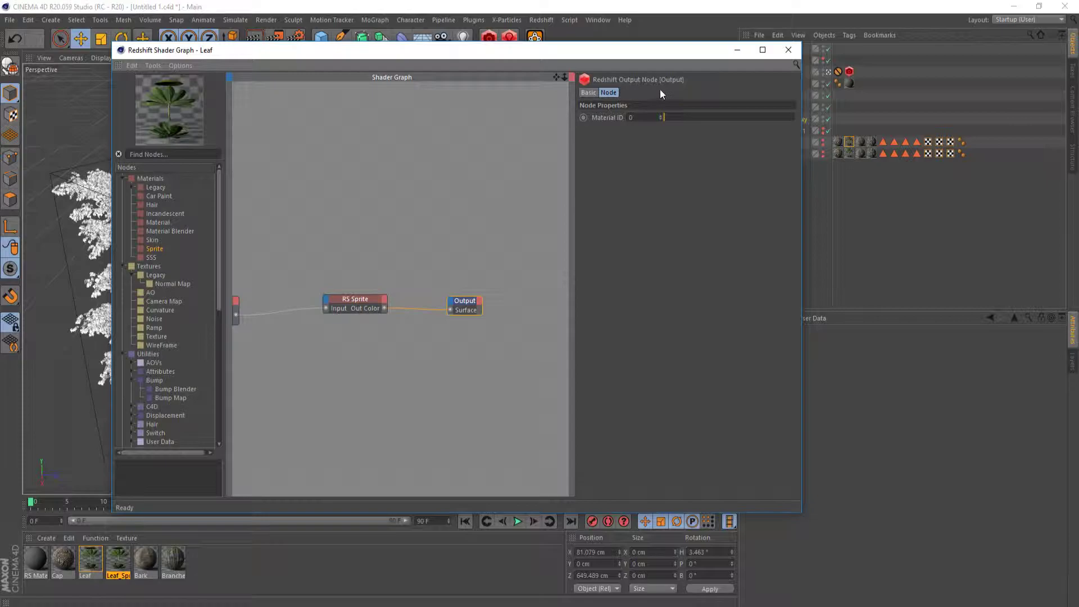
pyautogui.click(732, 49)
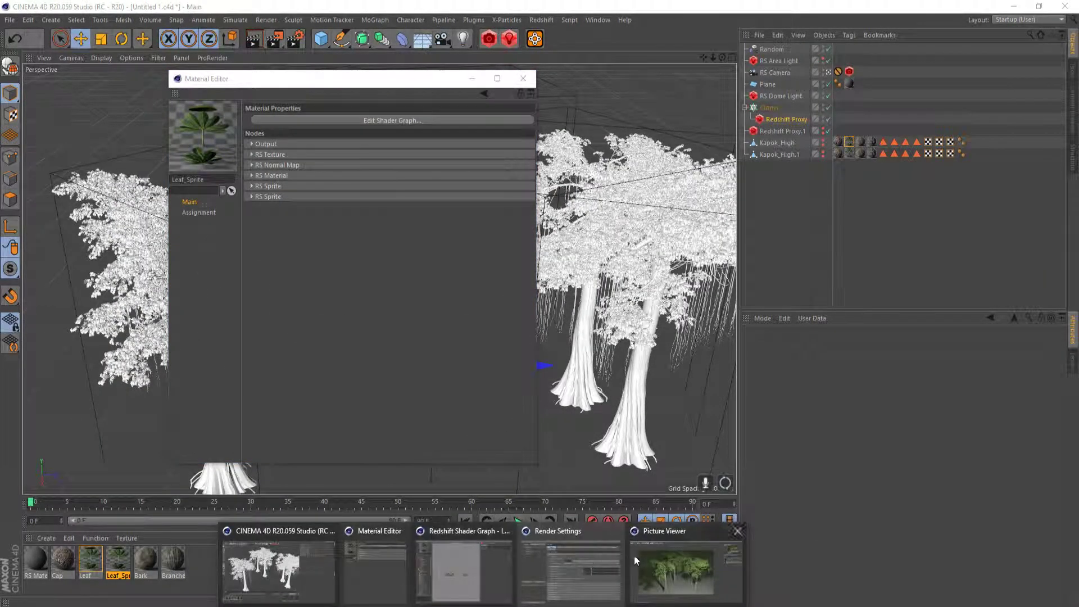
# Step: Restore the Picture Viewer and select the Sprite tree render, 1280x720 at 00:00:48
pyautogui.click(636, 560)
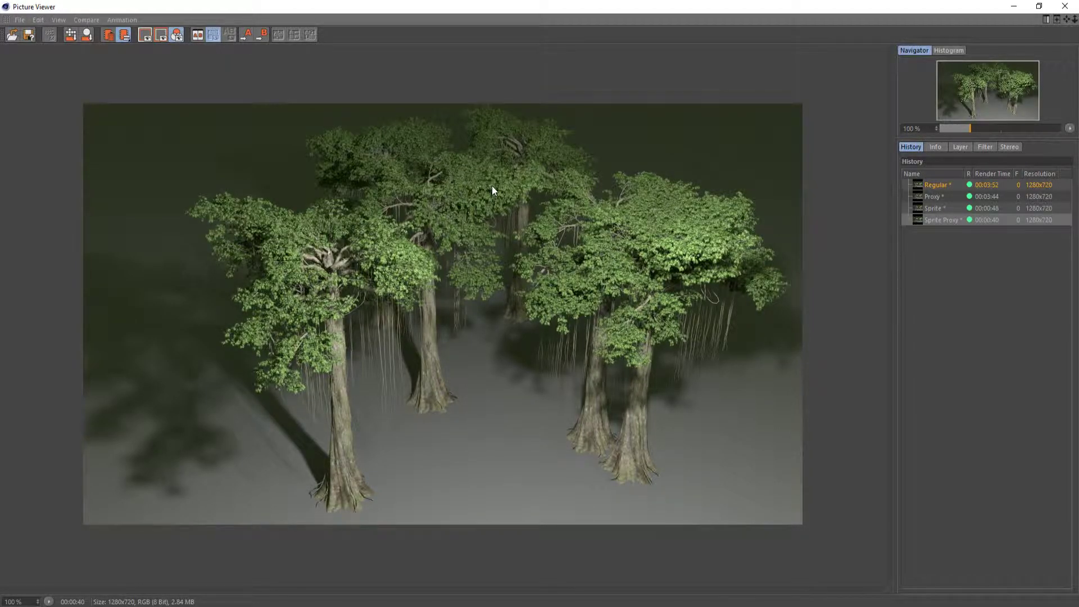
pyautogui.press('Up')
pyautogui.press('Down')
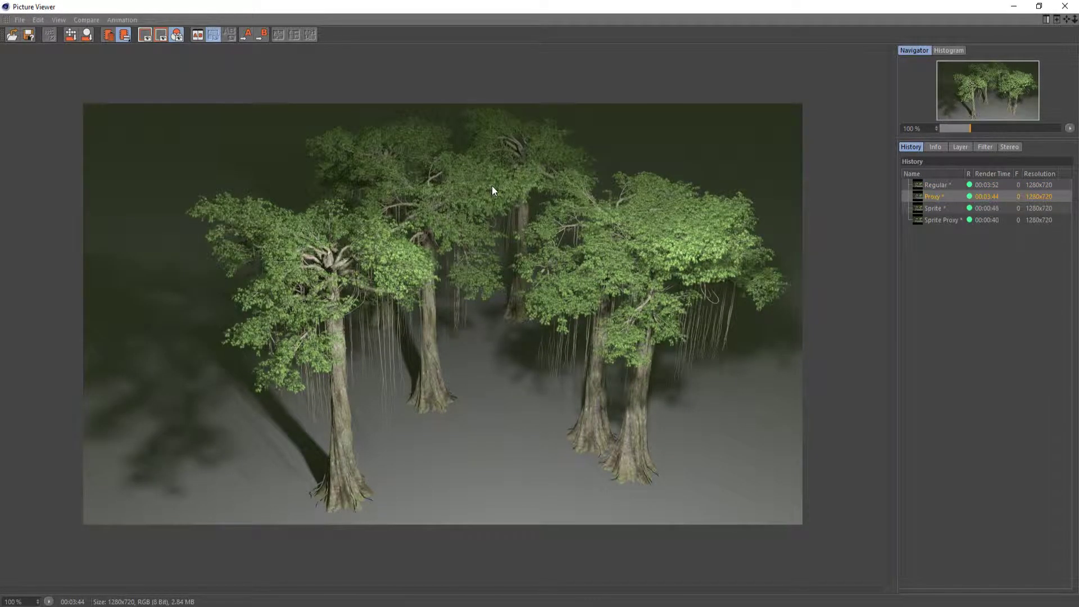
pyautogui.press('Up')
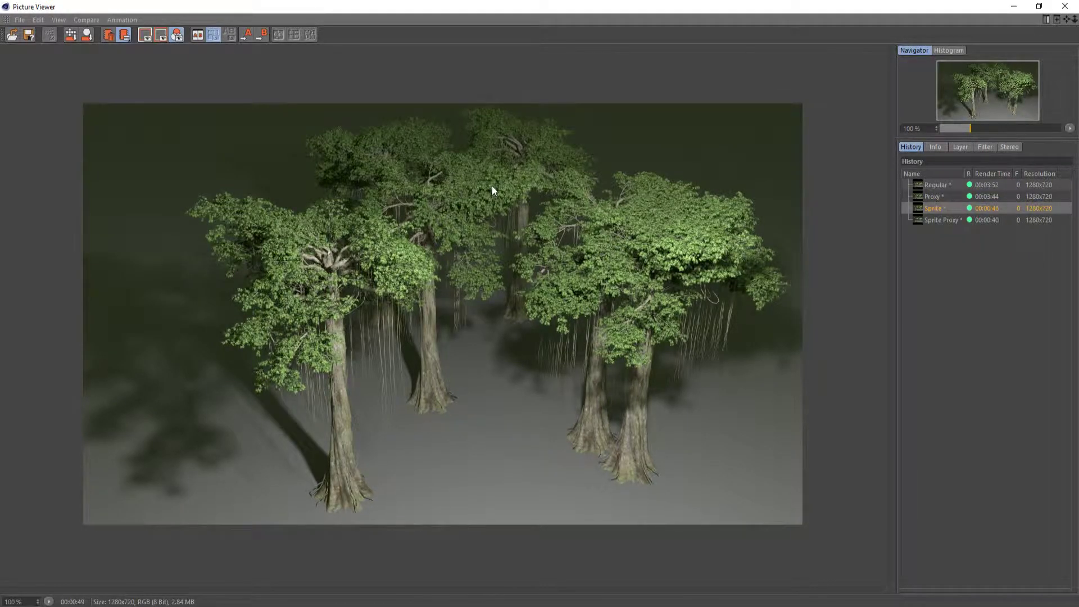